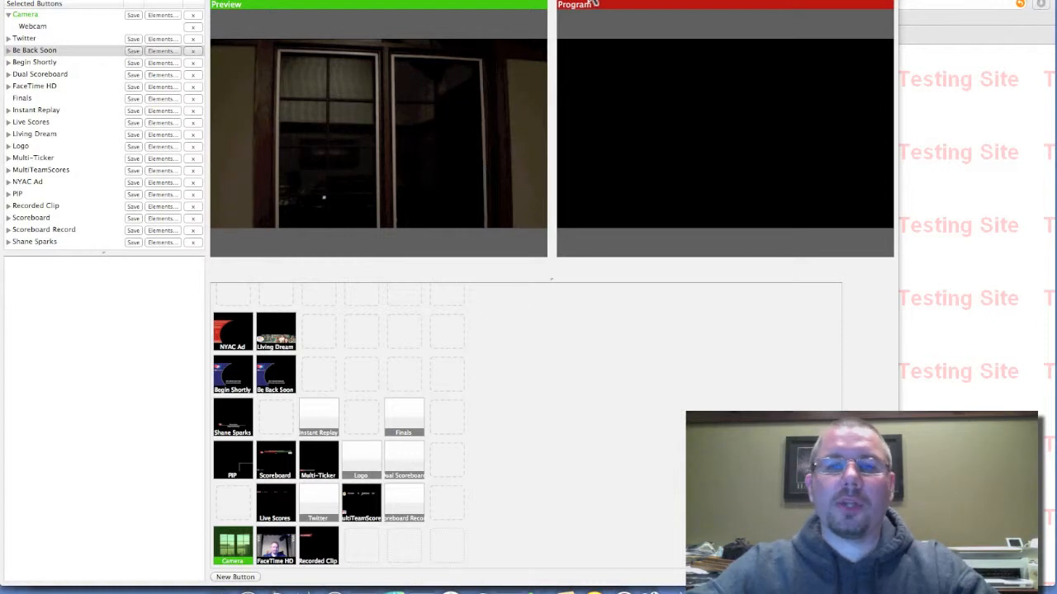
- Switch to the TrackWrestling testing site in the browser and search the tournaments for the event name ncaa
click(964, 264)
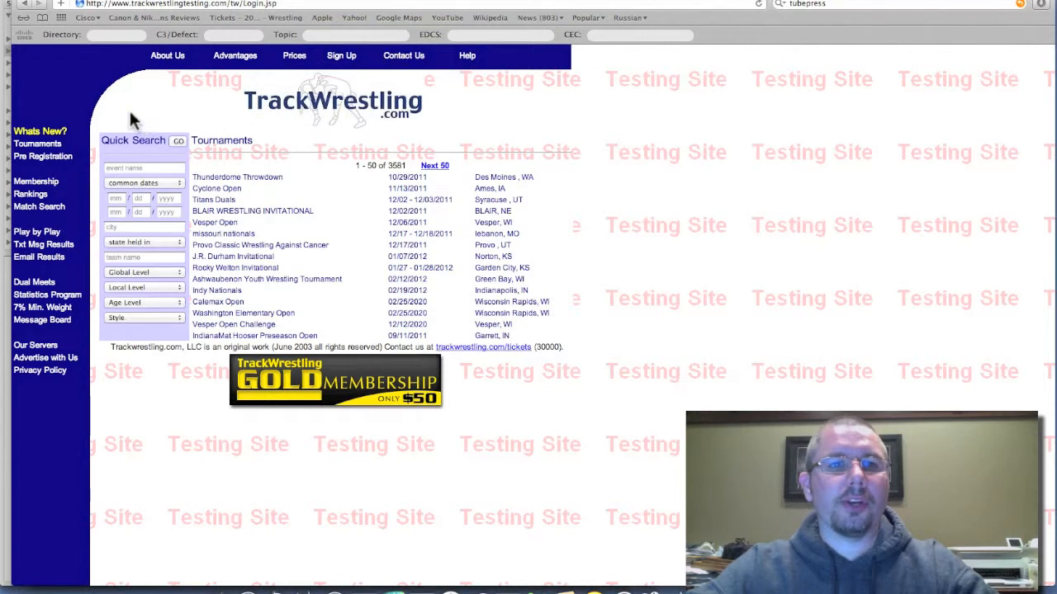
click(132, 168)
text(ncaa)
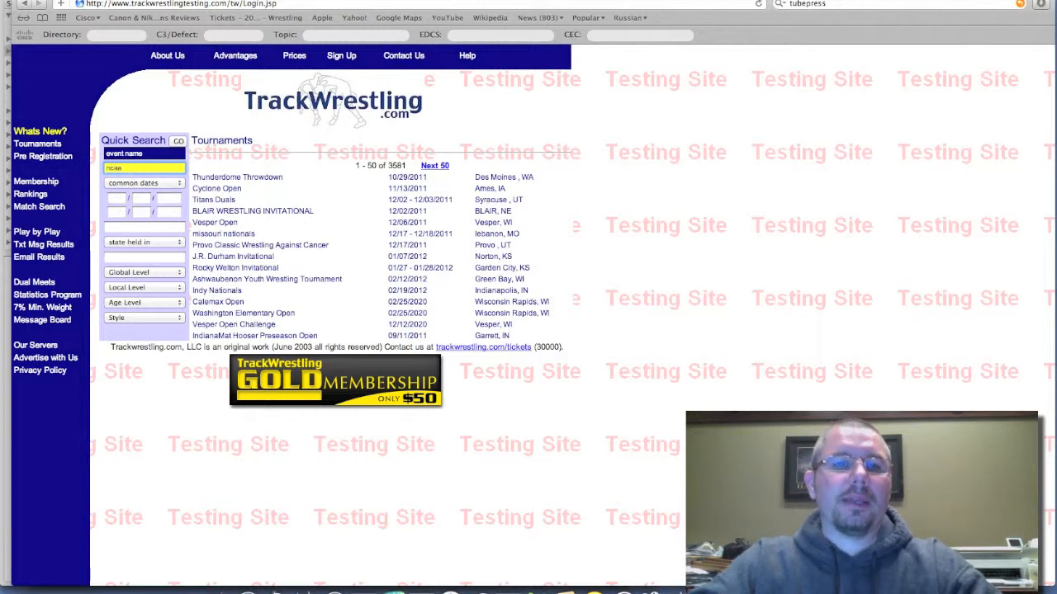
key(Return)
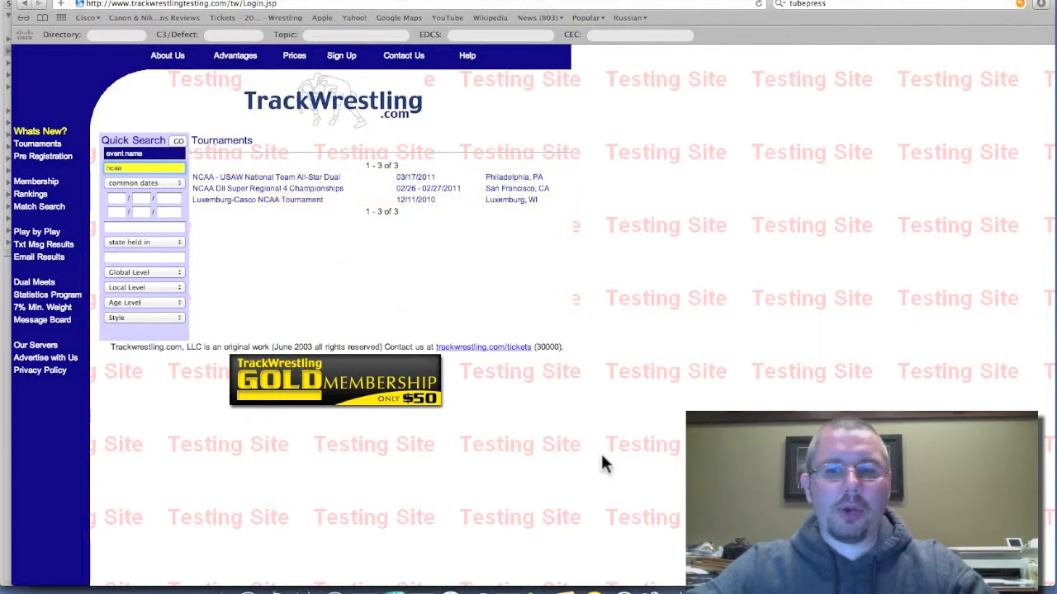
- Switch back to the video production app and create a new button named Scoreboard II
click(703, 576)
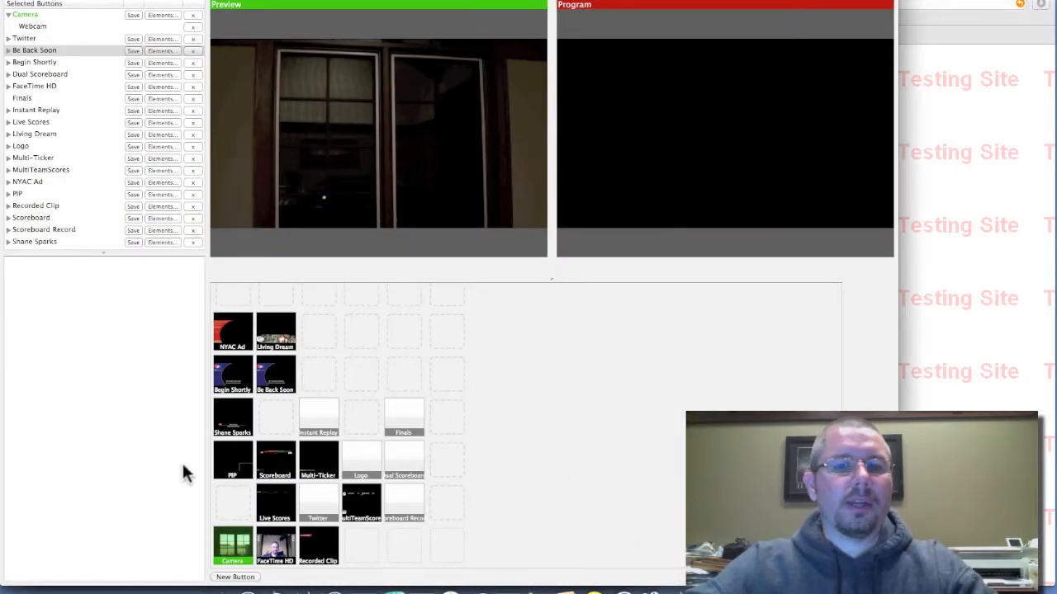
click(235, 577)
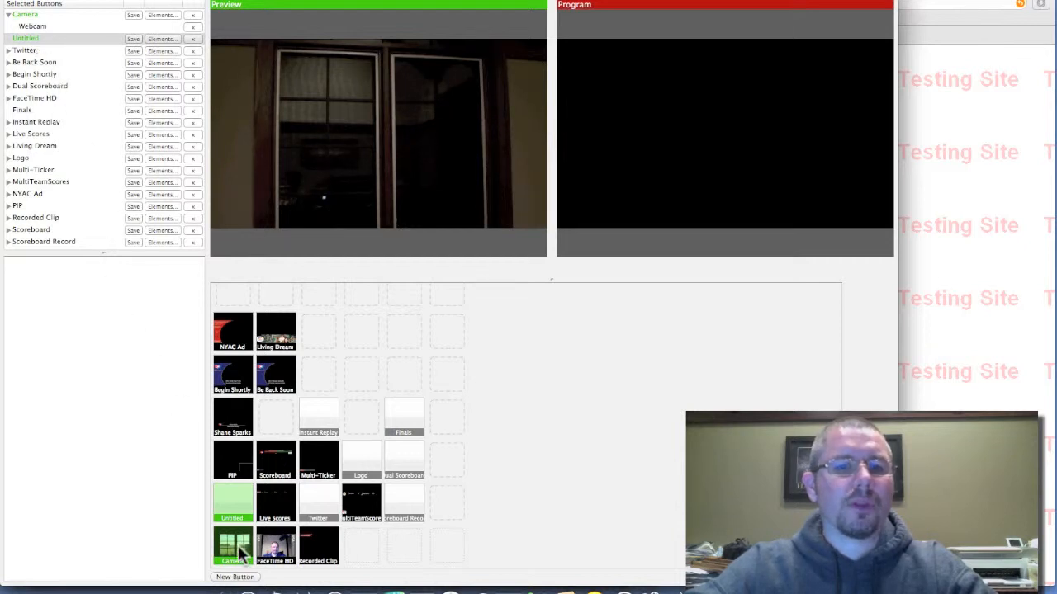
double_click(28, 40)
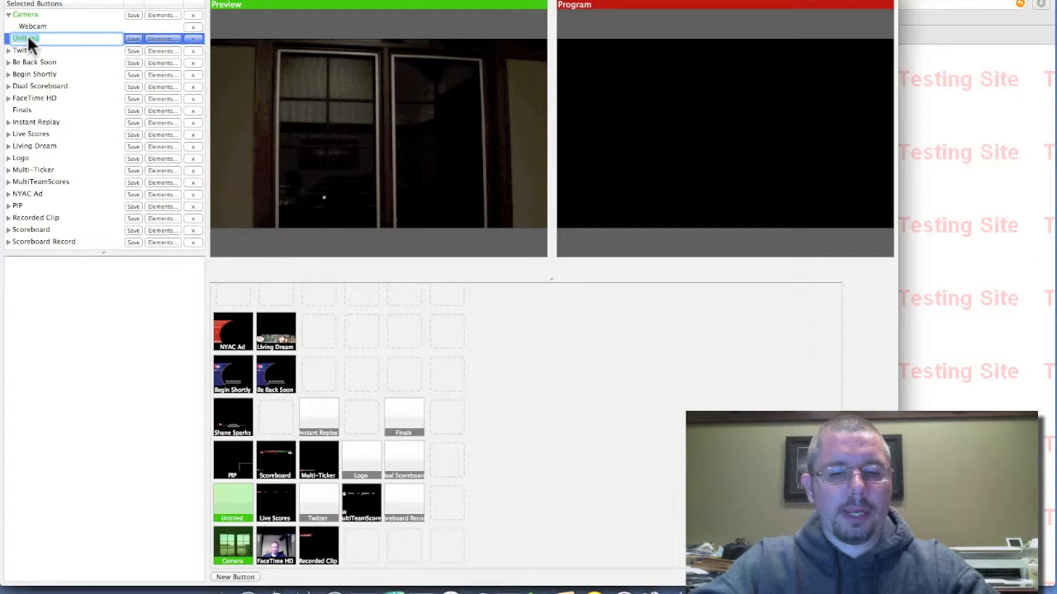
text(Scoreboard II)
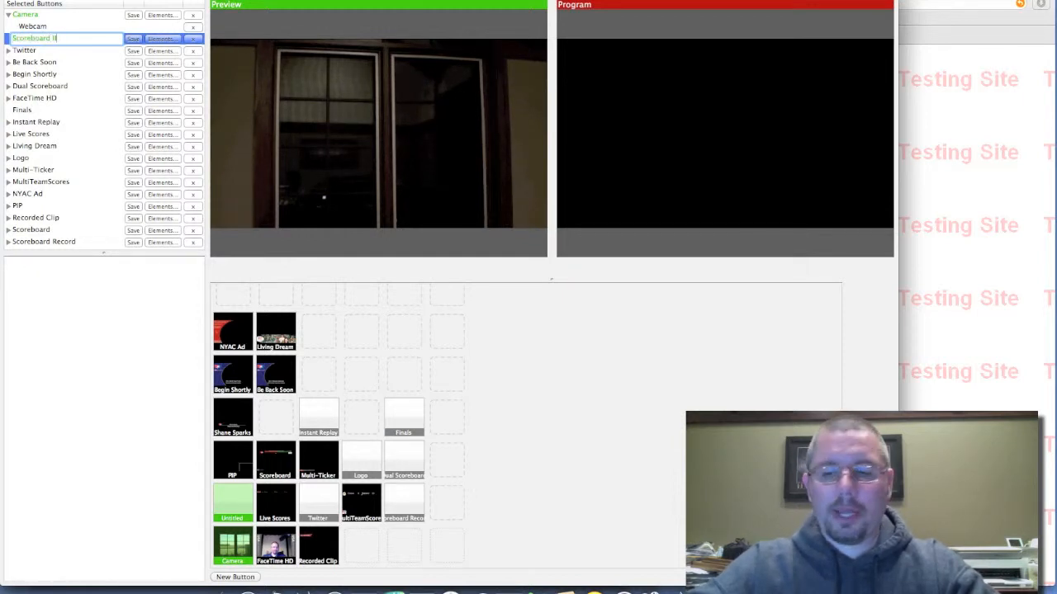
key(Return)
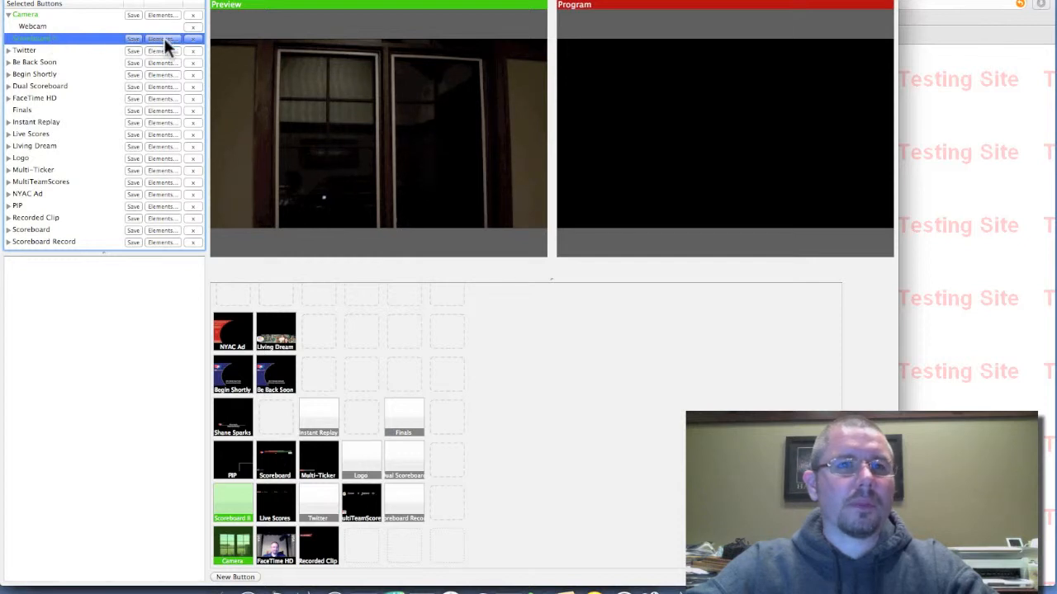
- Search the element library for score and add the Scoreboard element to Scoreboard II
click(162, 39)
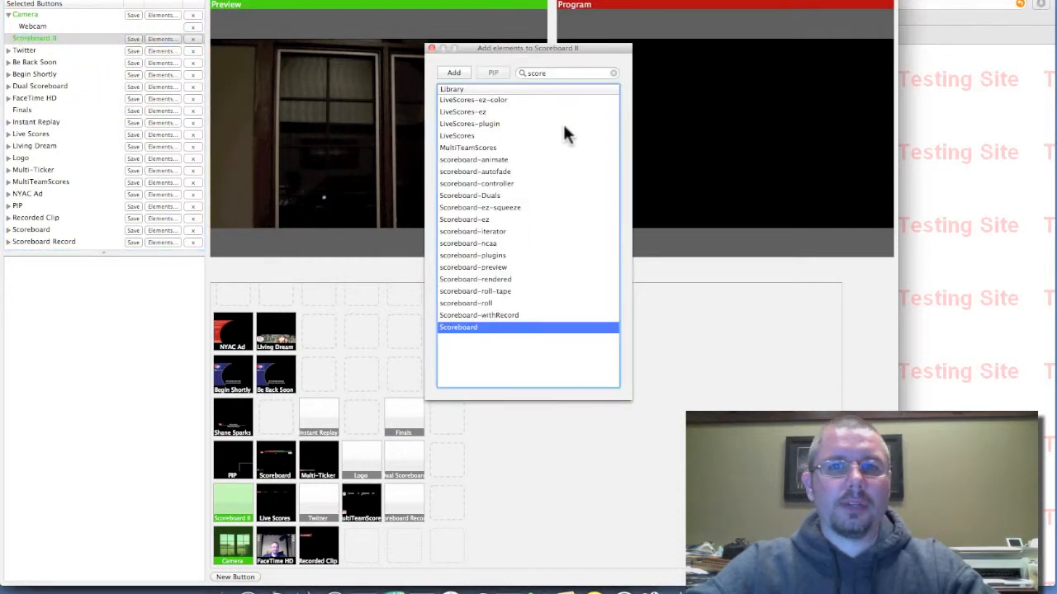
double_click(562, 74)
text(score)
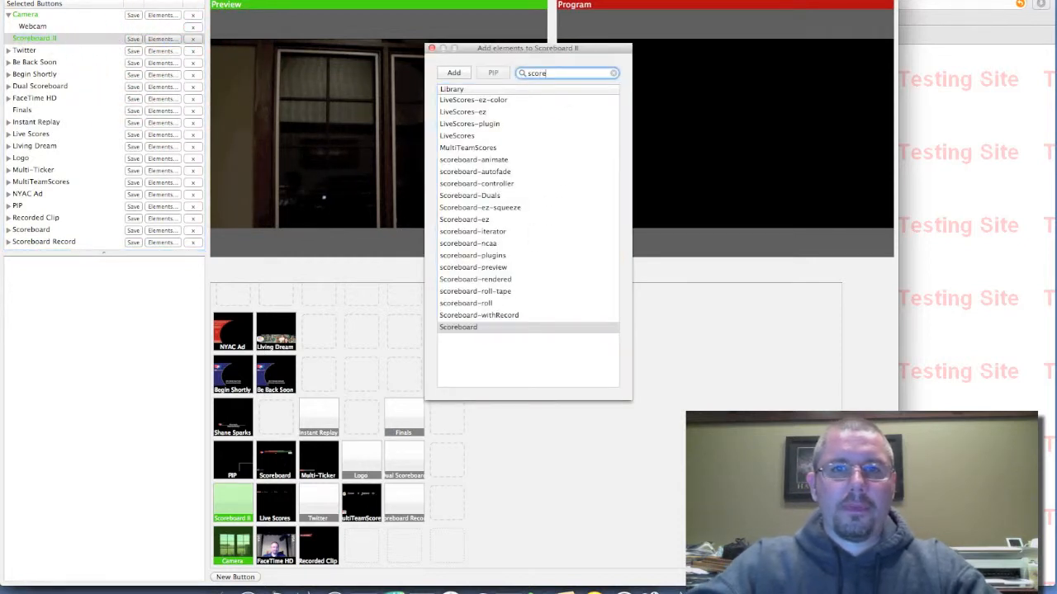
key(Return)
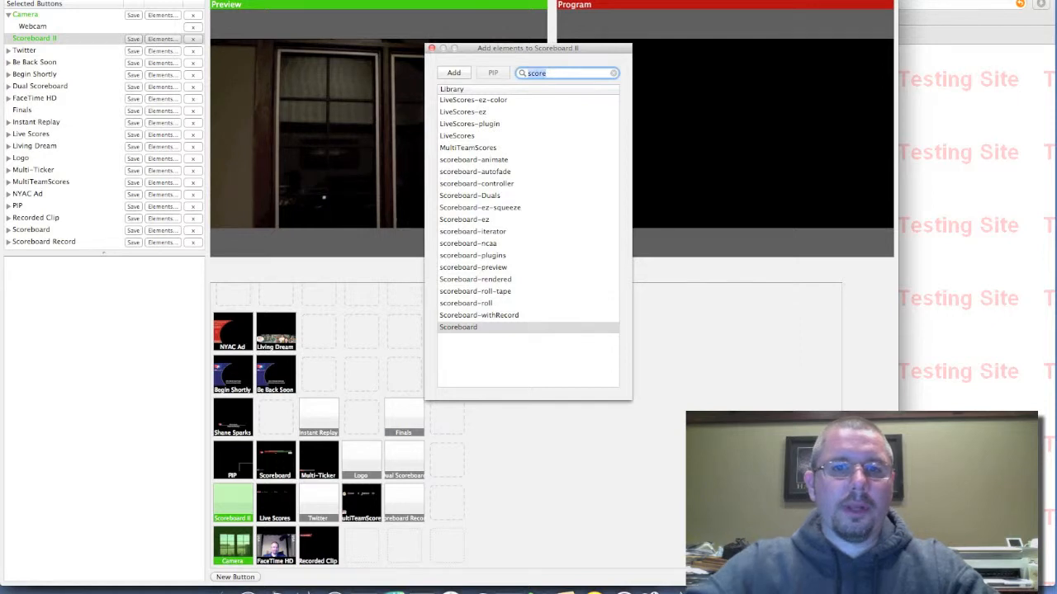
double_click(458, 327)
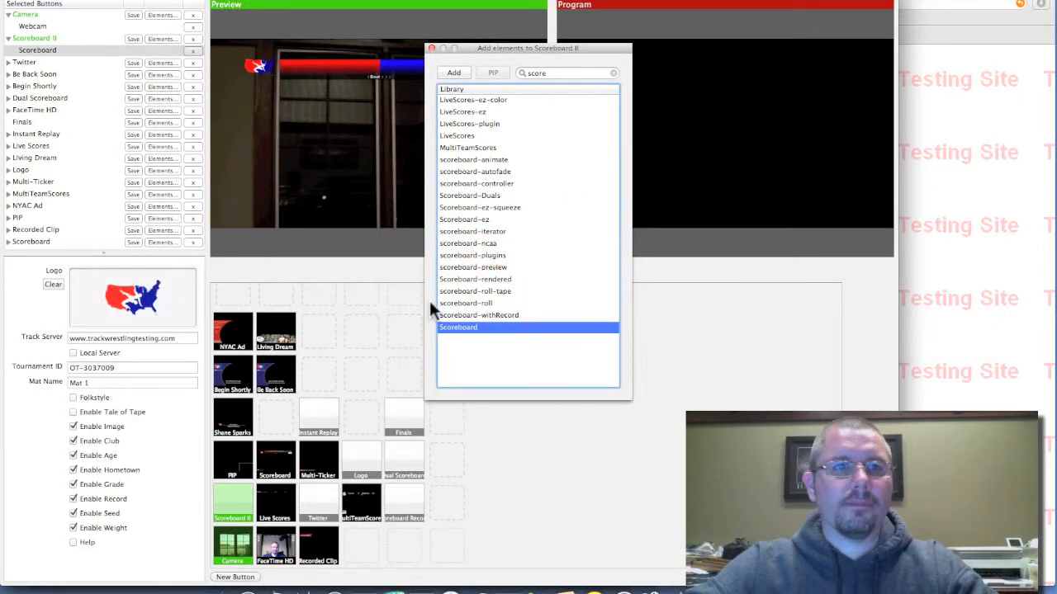
- Save the Scoreboard II button and reload it in the preview by switching it off and on again
click(129, 37)
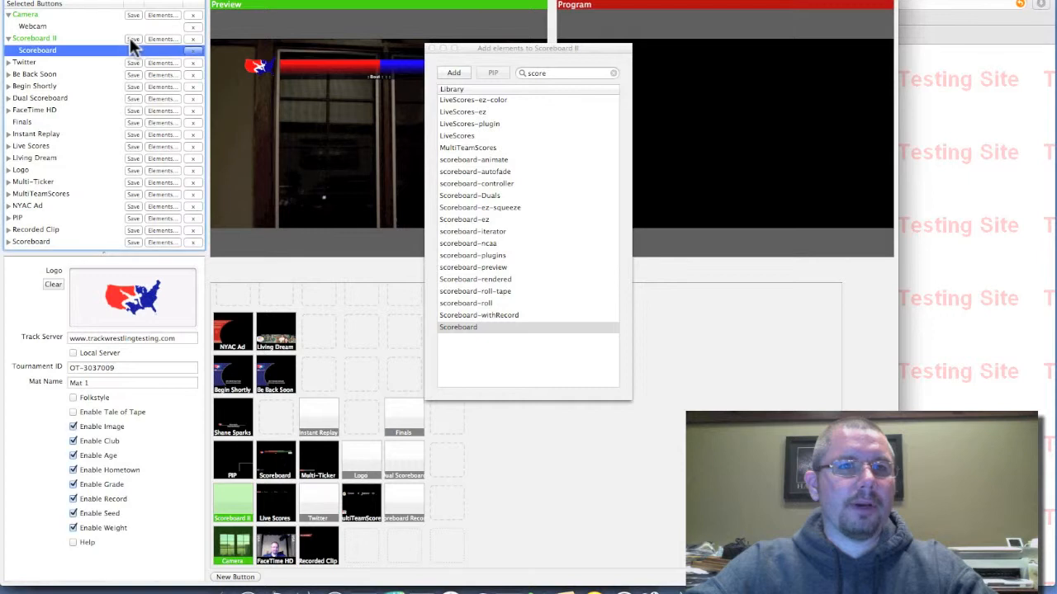
click(431, 48)
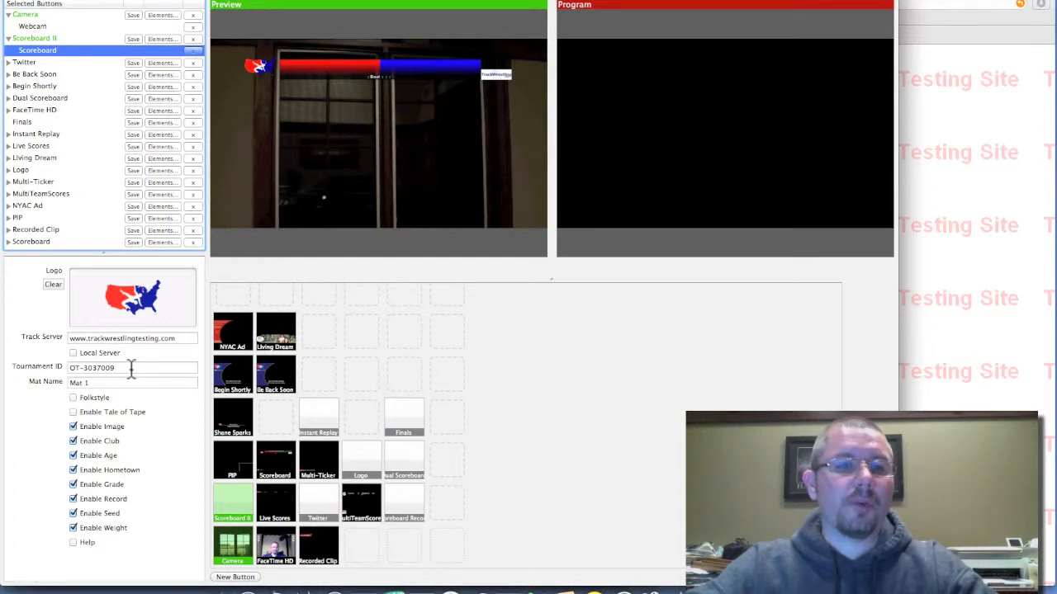
click(228, 497)
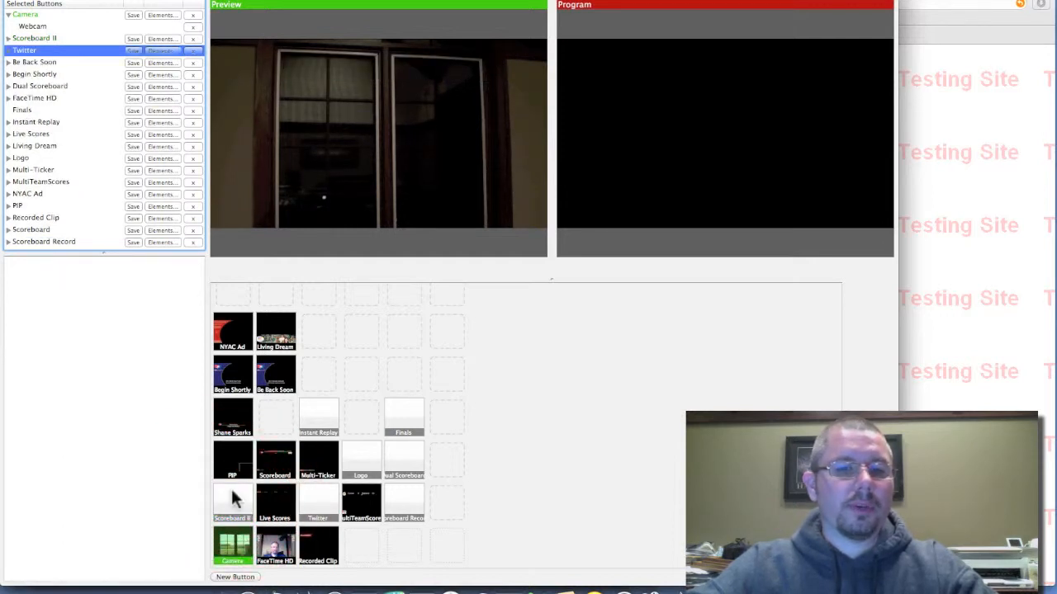
click(234, 508)
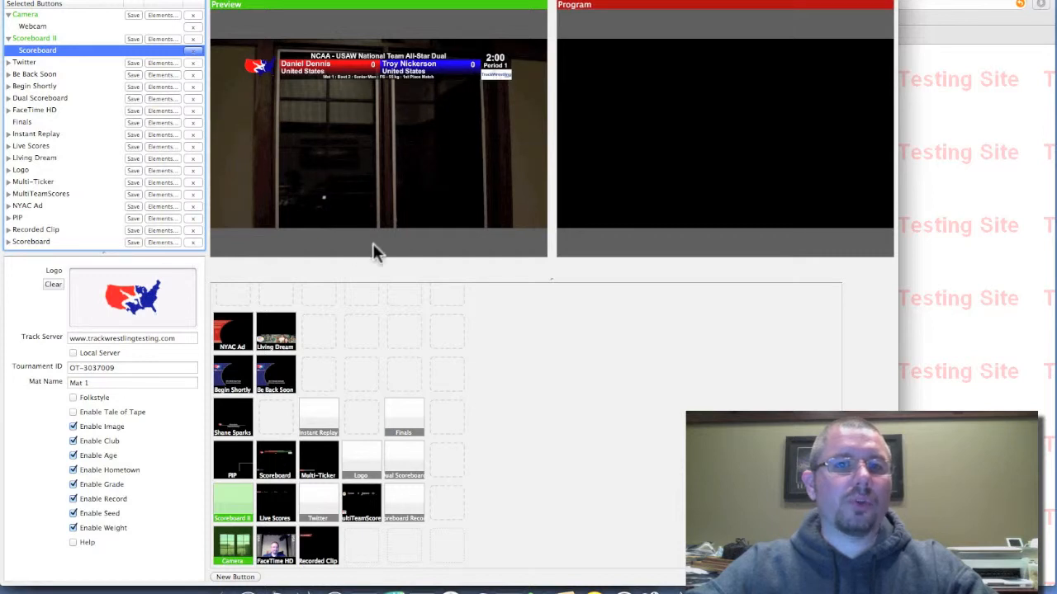
- Set the scoreboard's Tournament ID to the invalid value OT-30370090
click(120, 369)
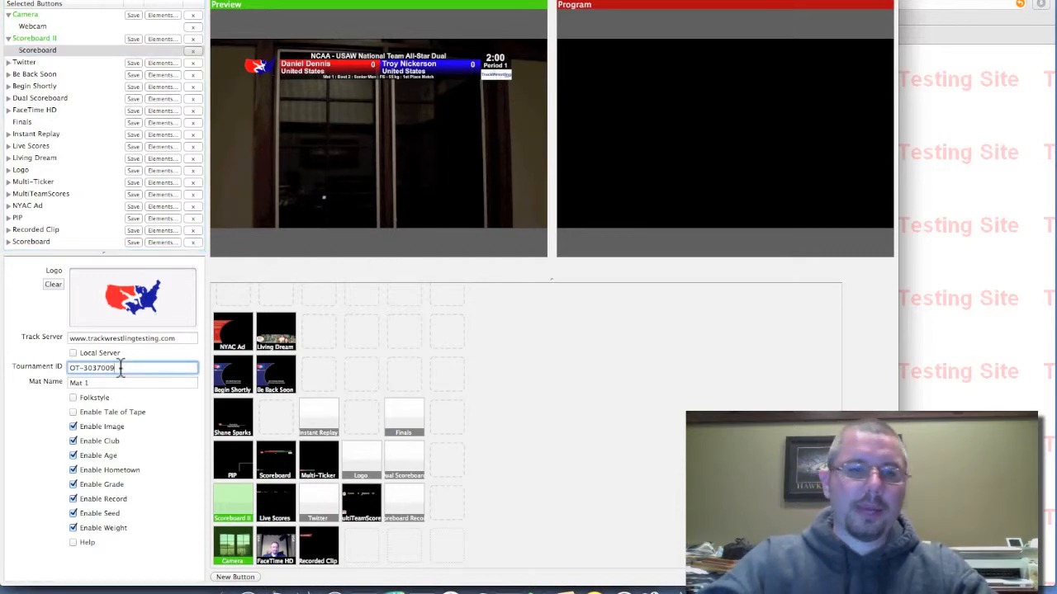
text(0)
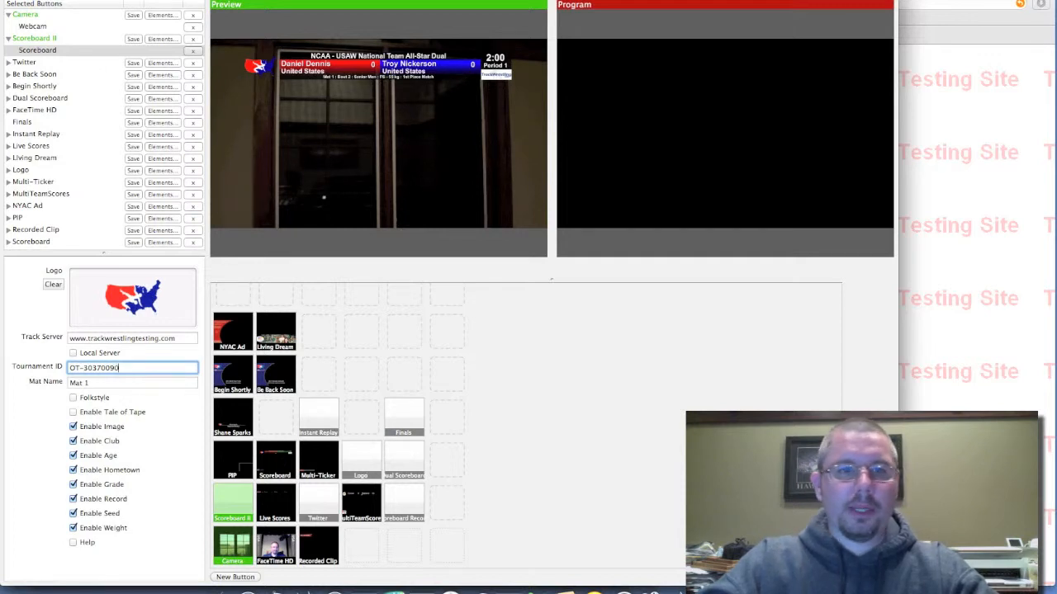
key(super+a)
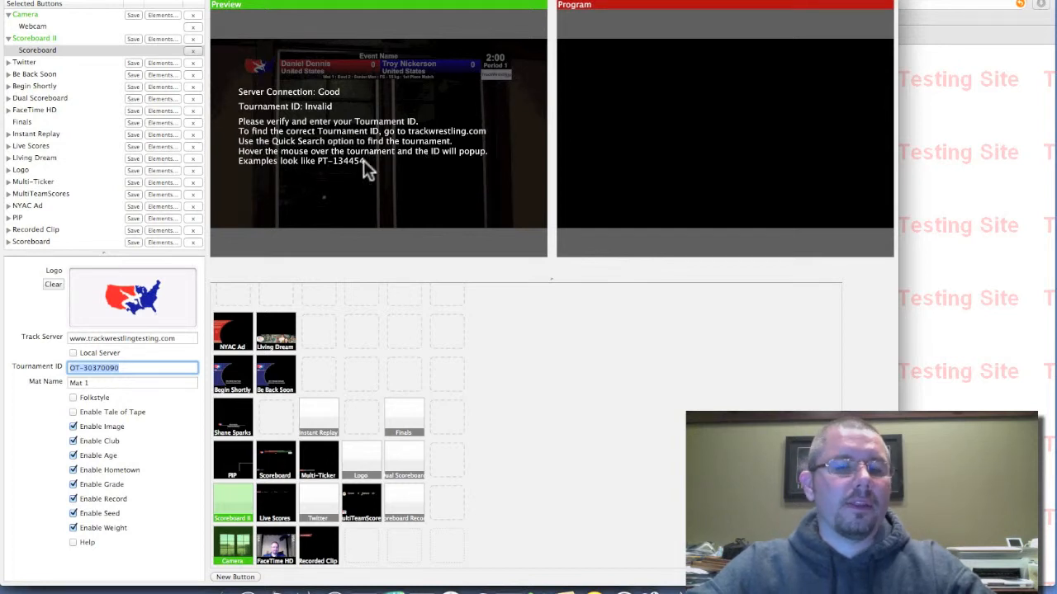
- Set the scoreboard's Tournament ID to OT-3037009 and its Mat Name to Mat 15A
click(151, 369)
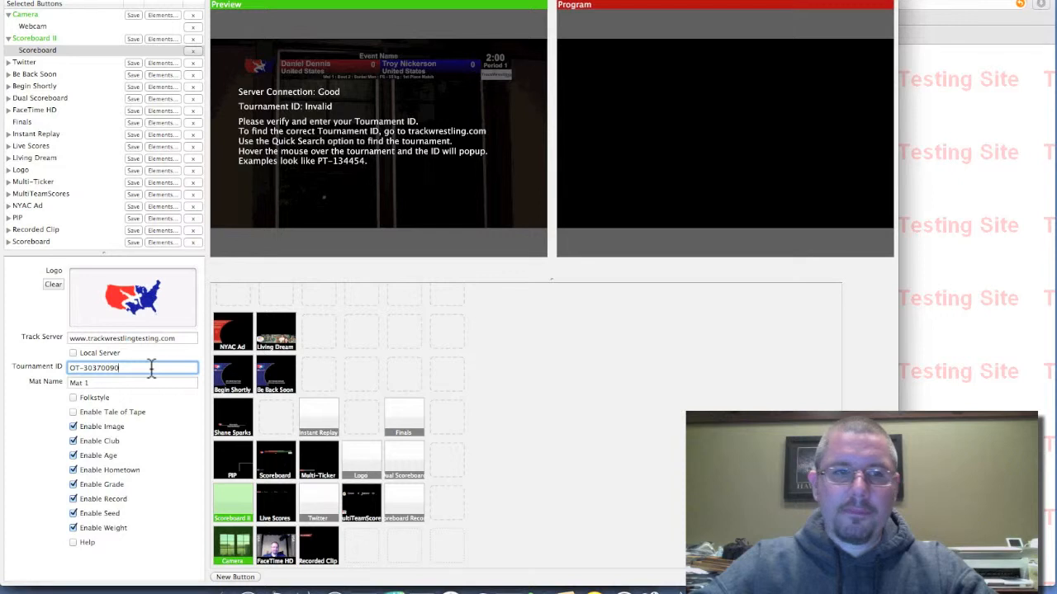
key(BackSpace)
click(107, 383)
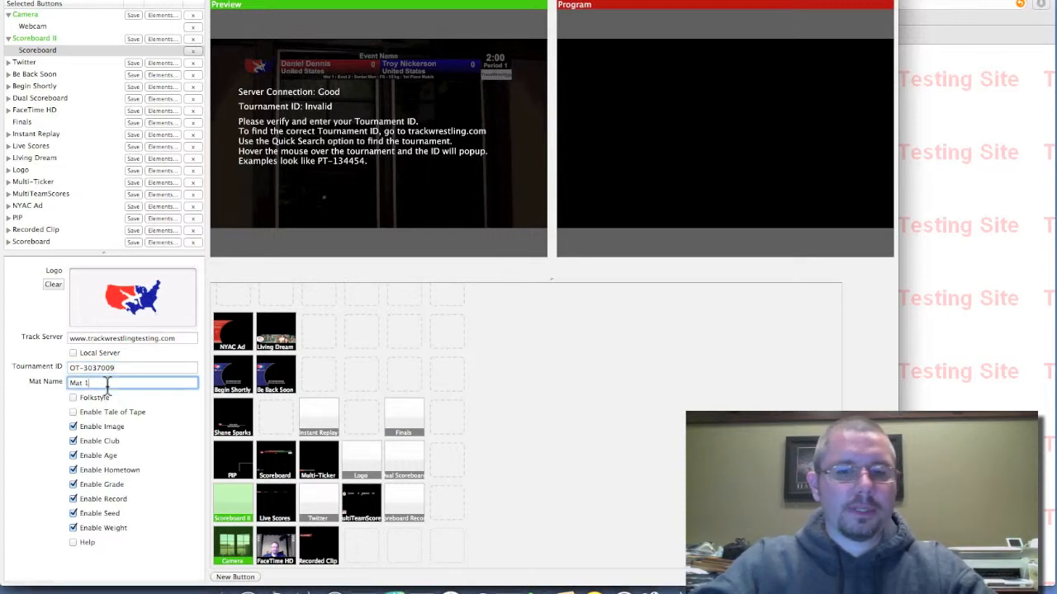
text(5)
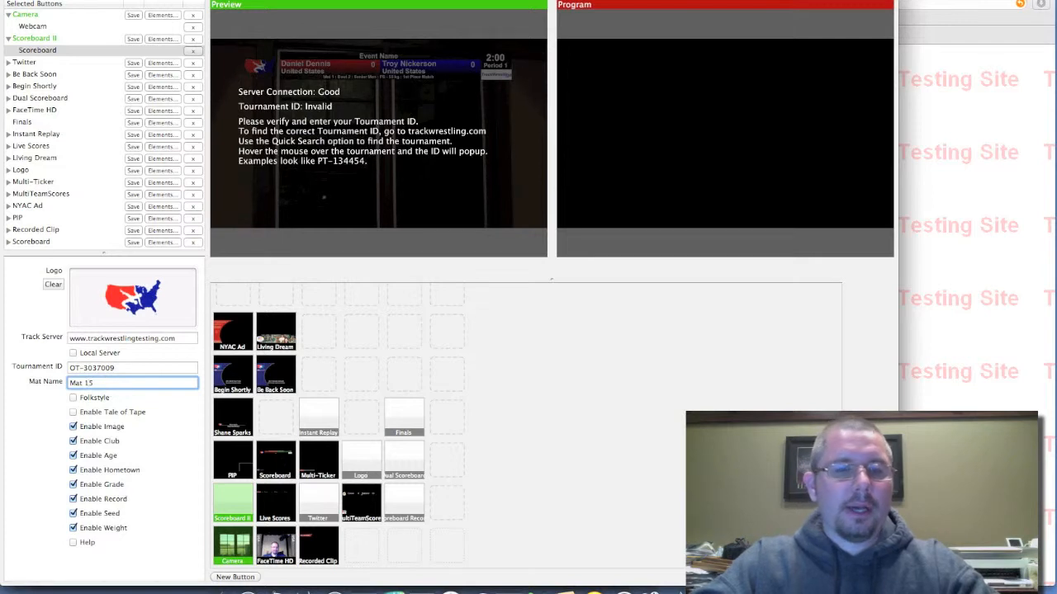
key(BackSpace)
text(5A)
key(super+a)
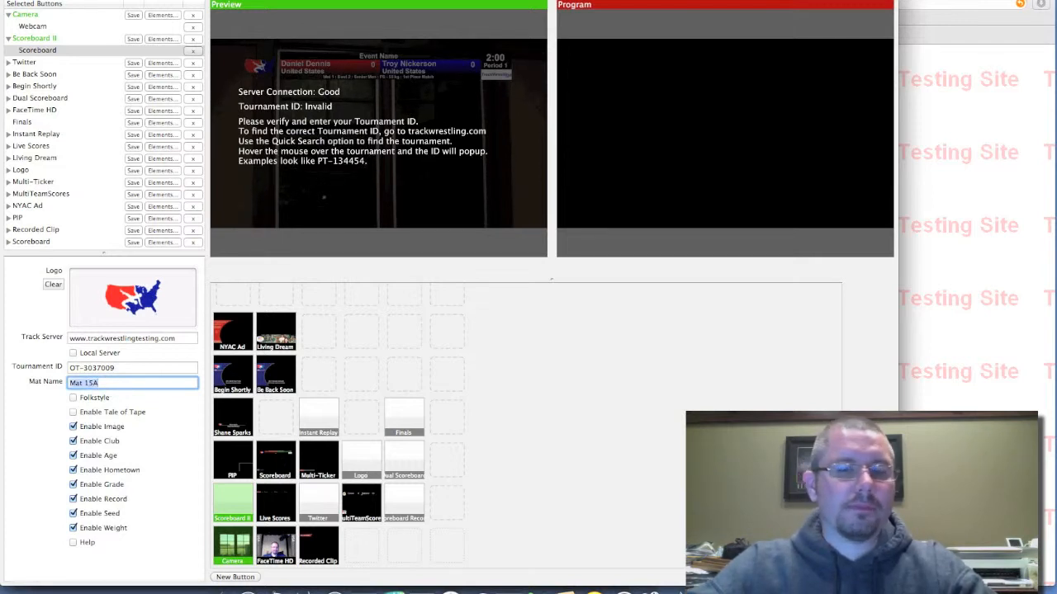
click(129, 369)
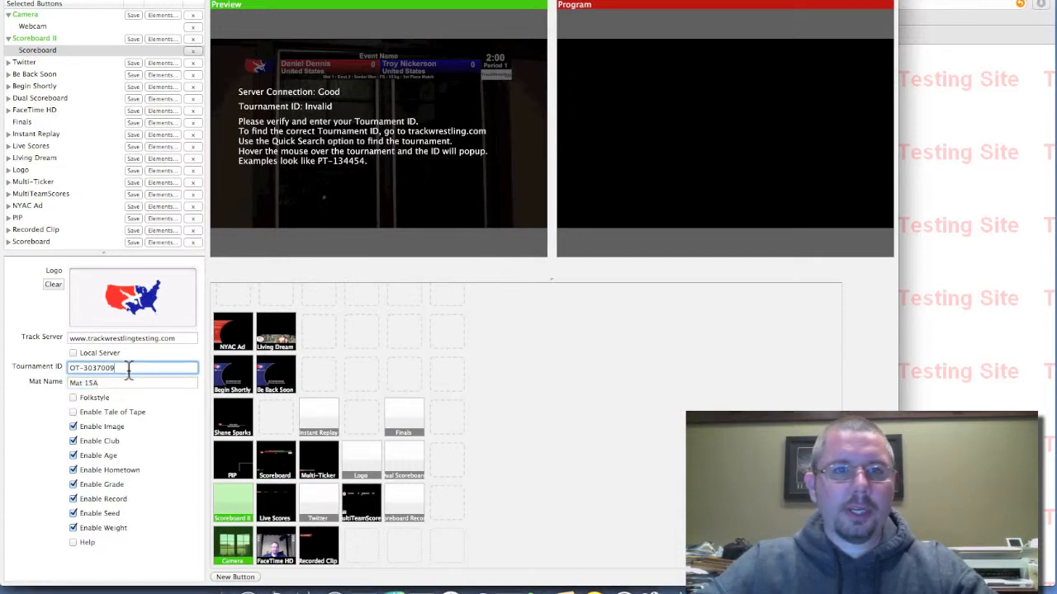
key(super+a)
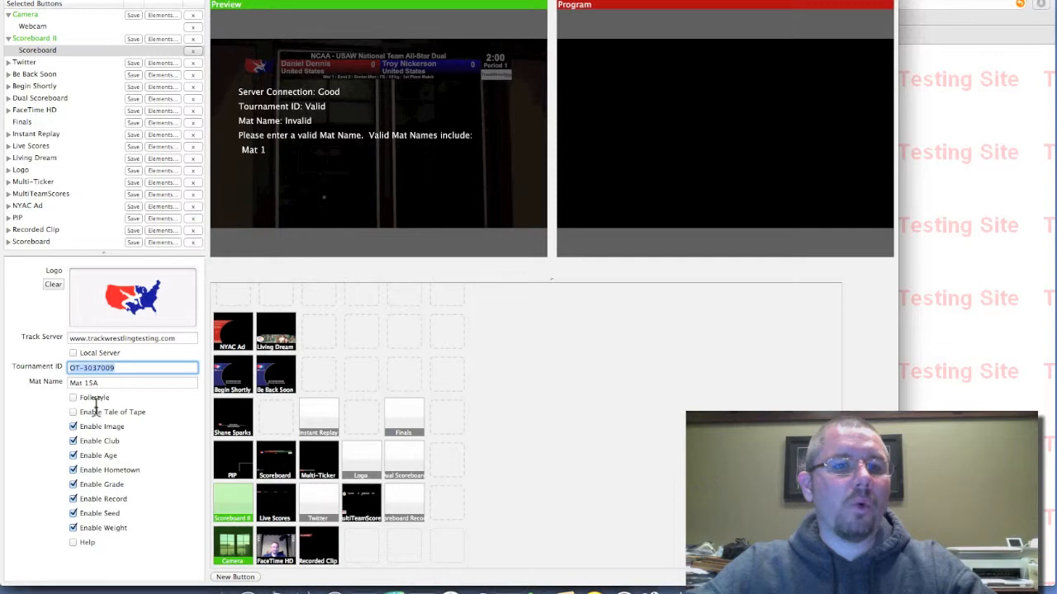
- Set the scoreboard's Mat Name to Mat 1
click(107, 384)
triple_click(107, 384)
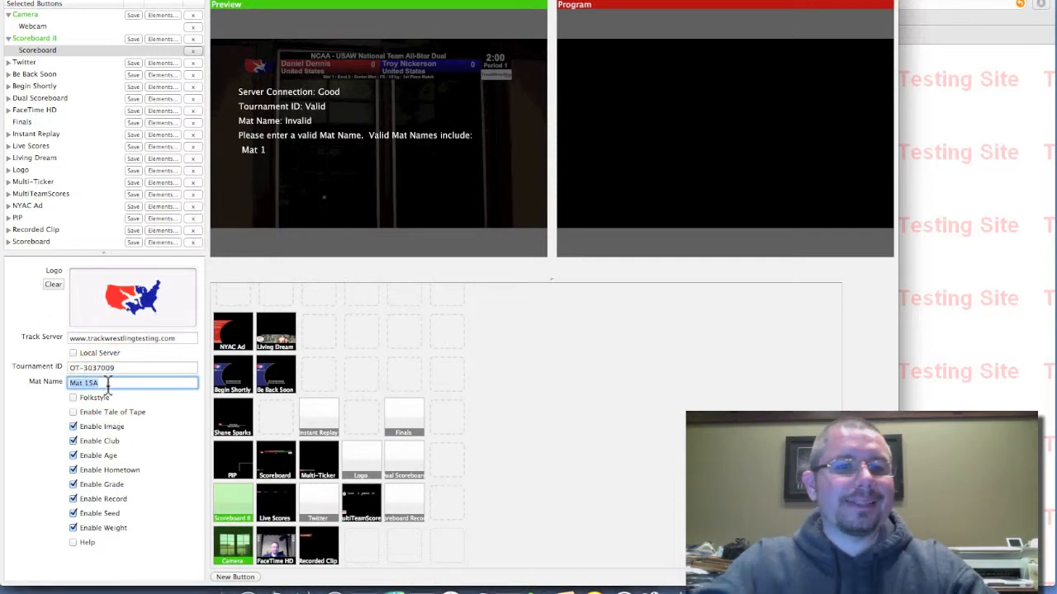
text(Mat 1)
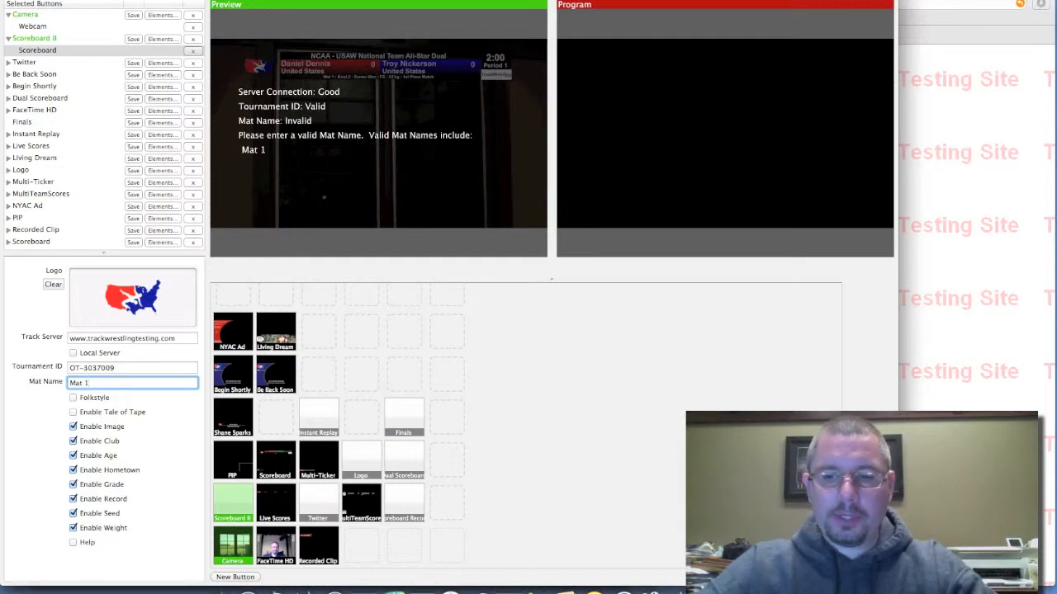
key(Return)
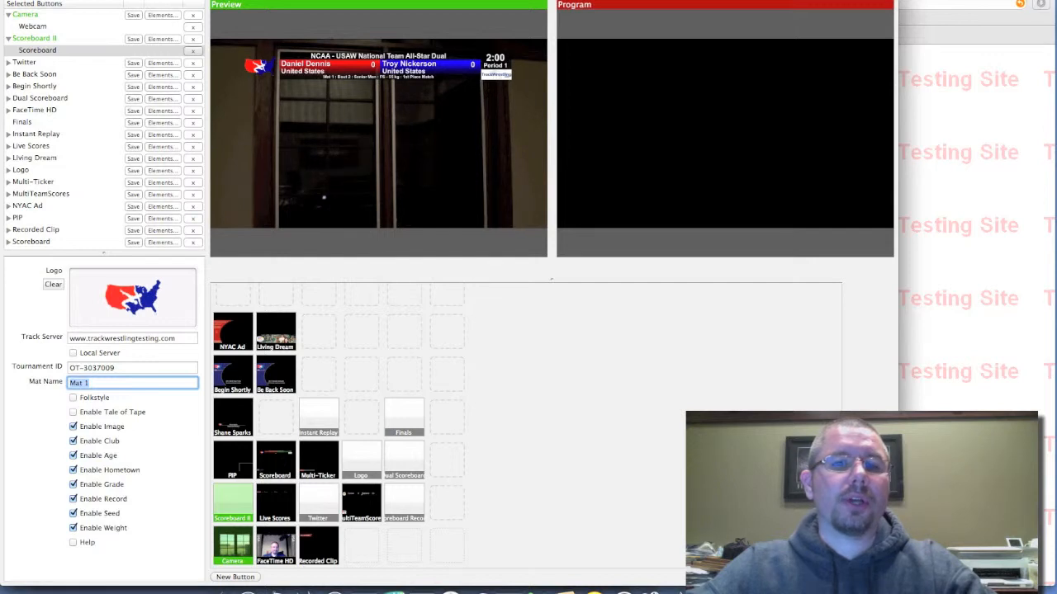
- Toggle the scoreboard's Help screen on and off in the preview, leaving it enabled
click(74, 543)
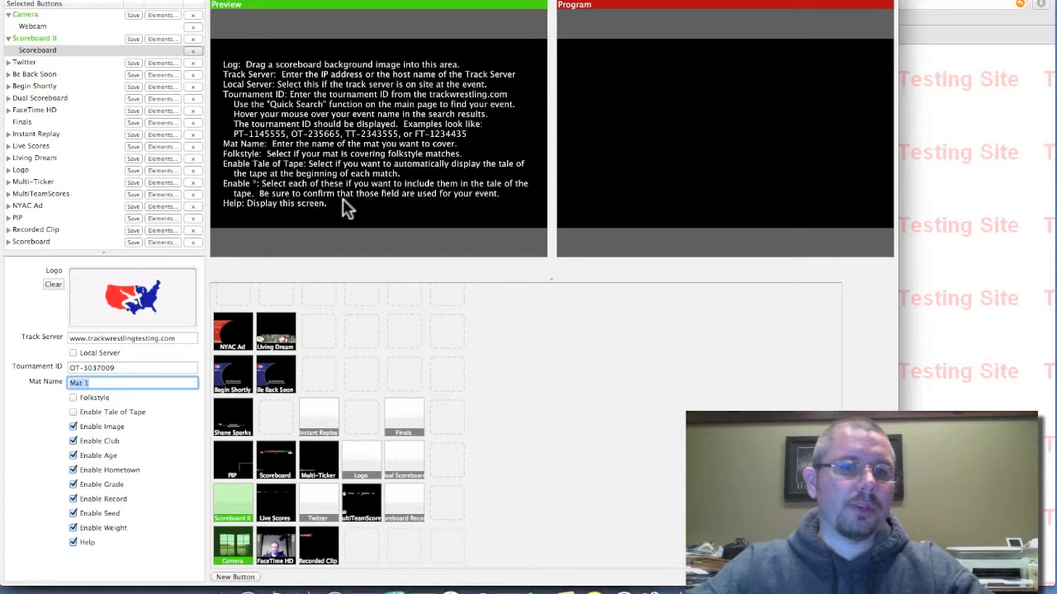
click(75, 540)
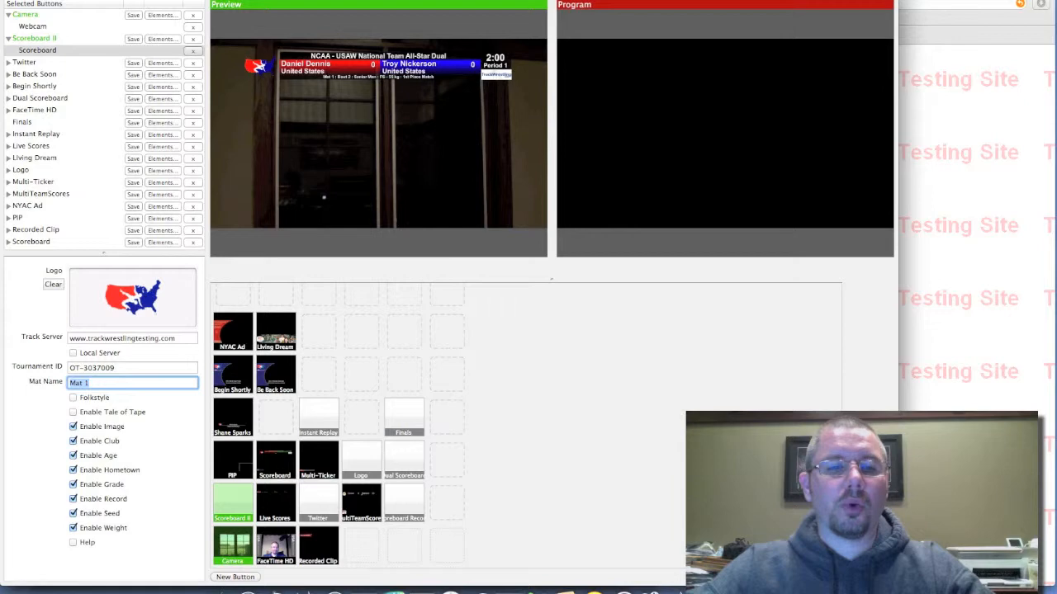
click(73, 543)
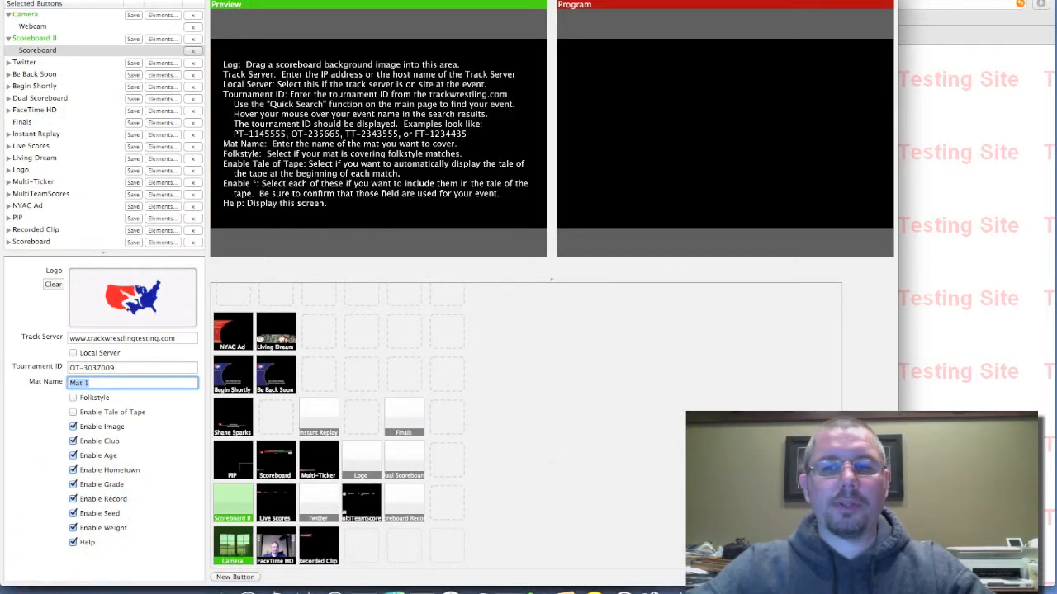
key(Return)
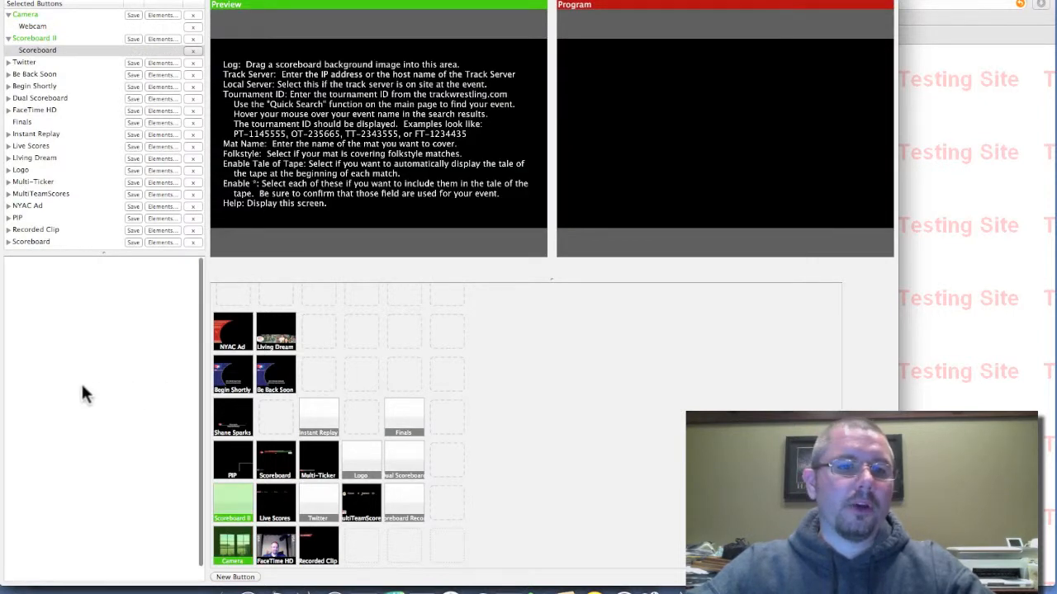
- Reselect the Scoreboard element under Scoreboard II to bring back its settings
click(25, 50)
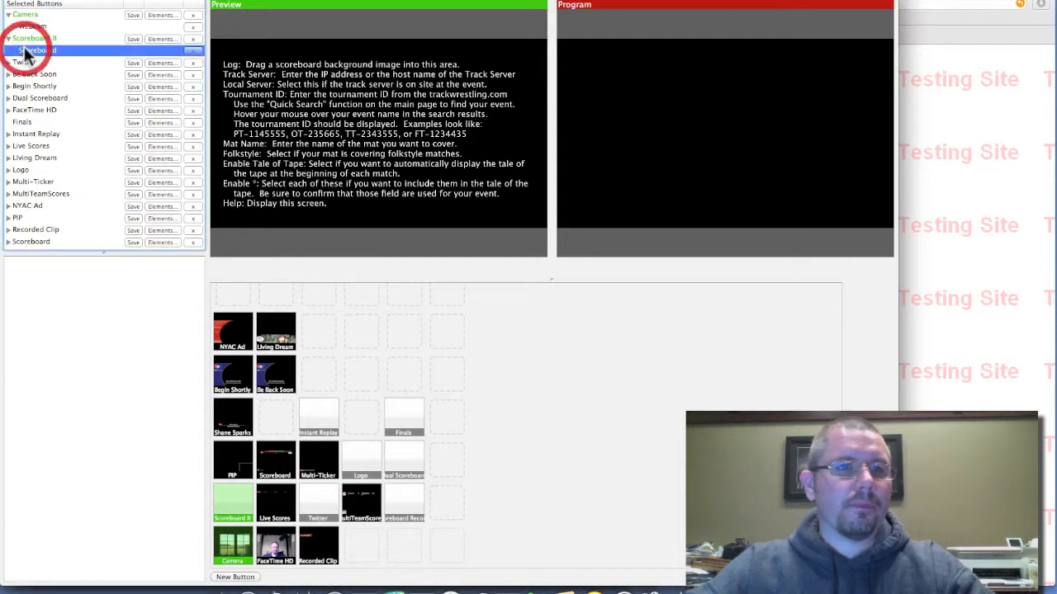
click(31, 38)
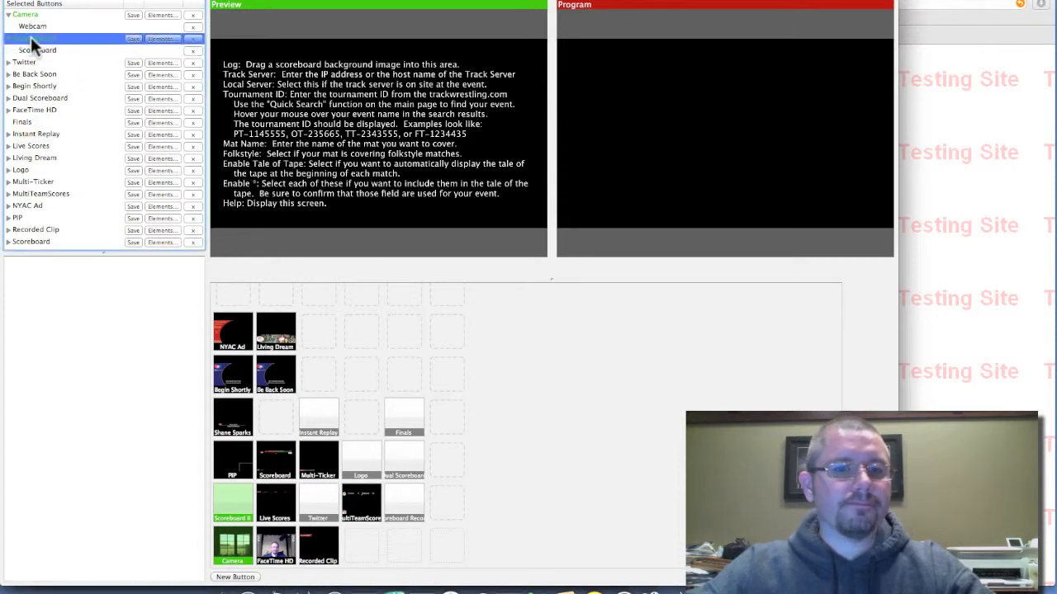
double_click(30, 50)
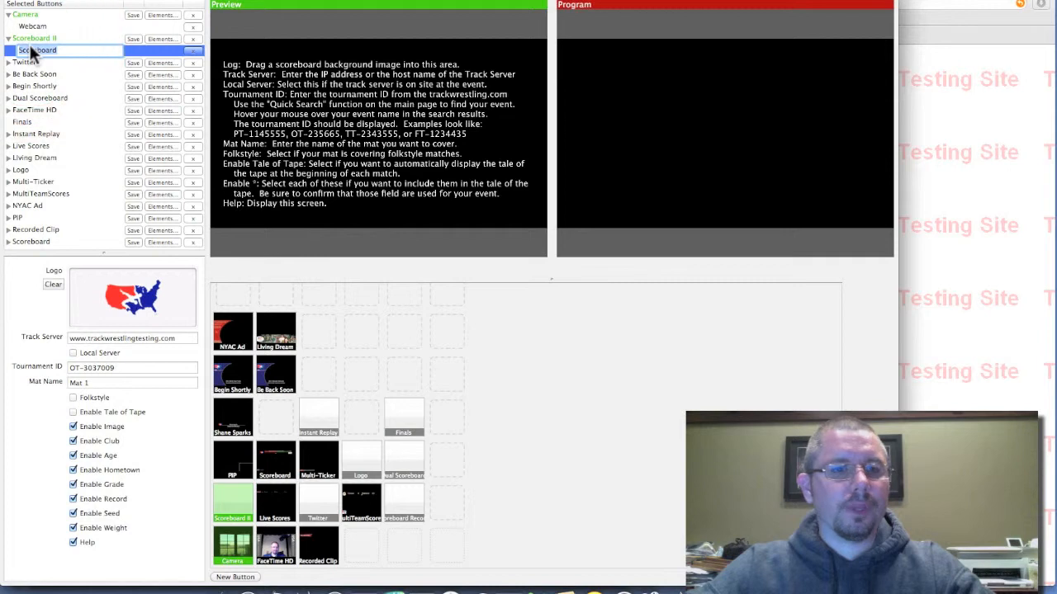
- Turn off the scoreboard's Help screen and enable its Tale of Tape option
click(71, 542)
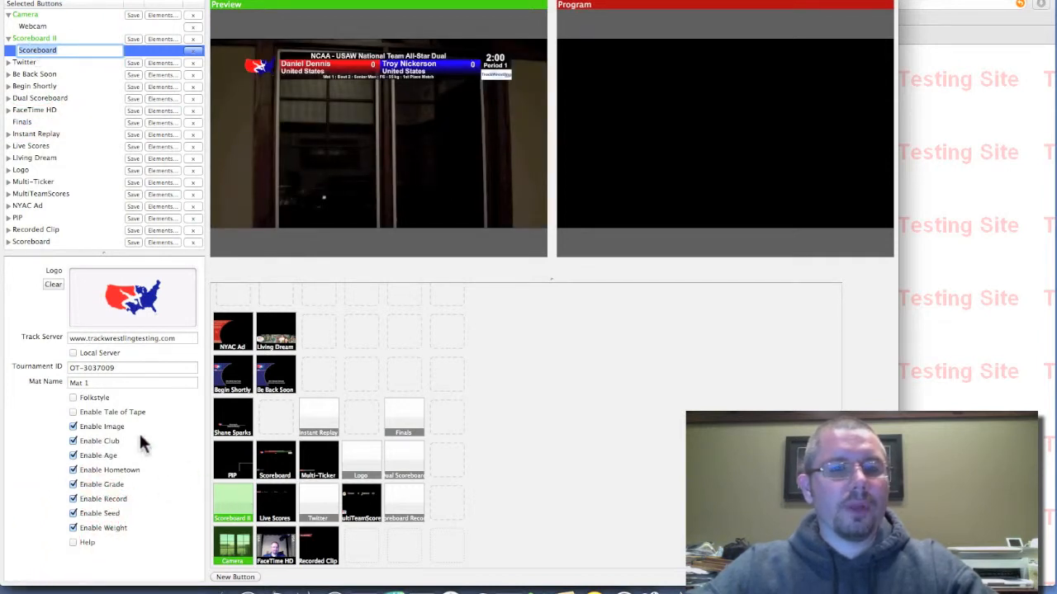
click(73, 412)
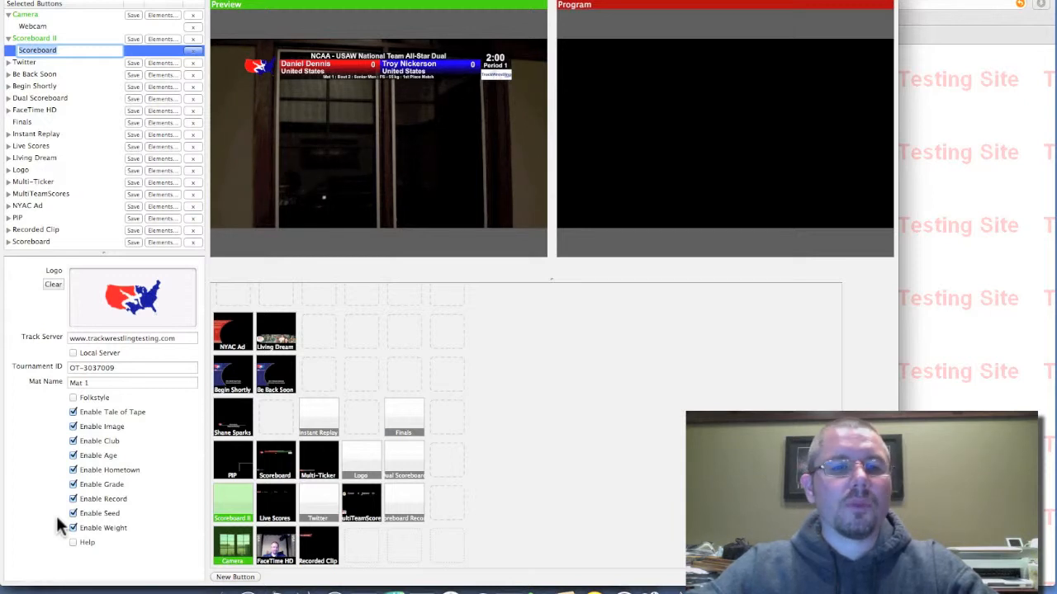
click(73, 413)
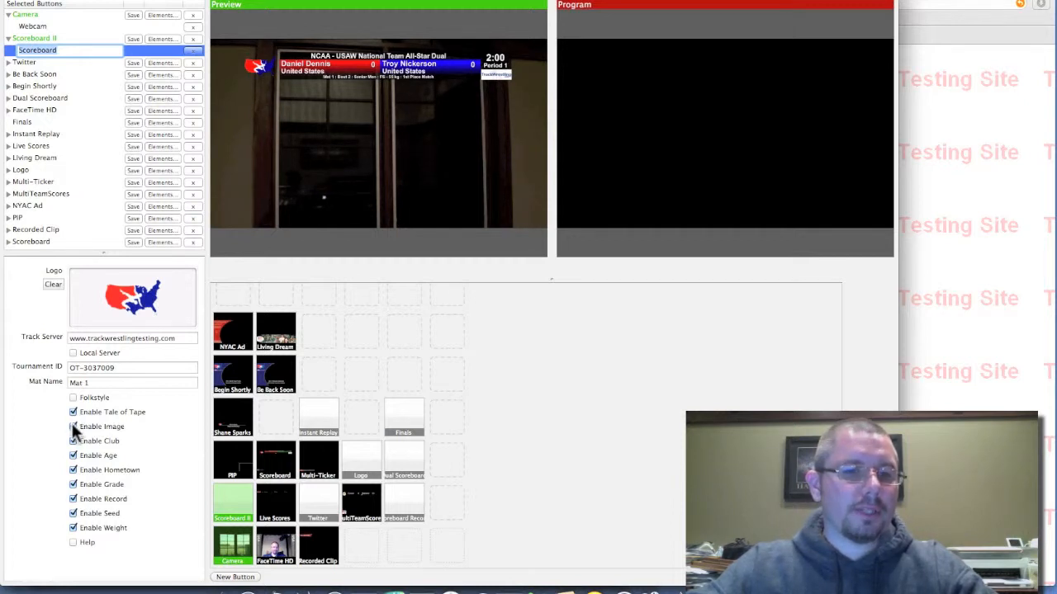
- Exclude Image, Age, Grade, Record, Seed and Weight from the tale of tape, keeping only Club and Hometown enabled
click(72, 426)
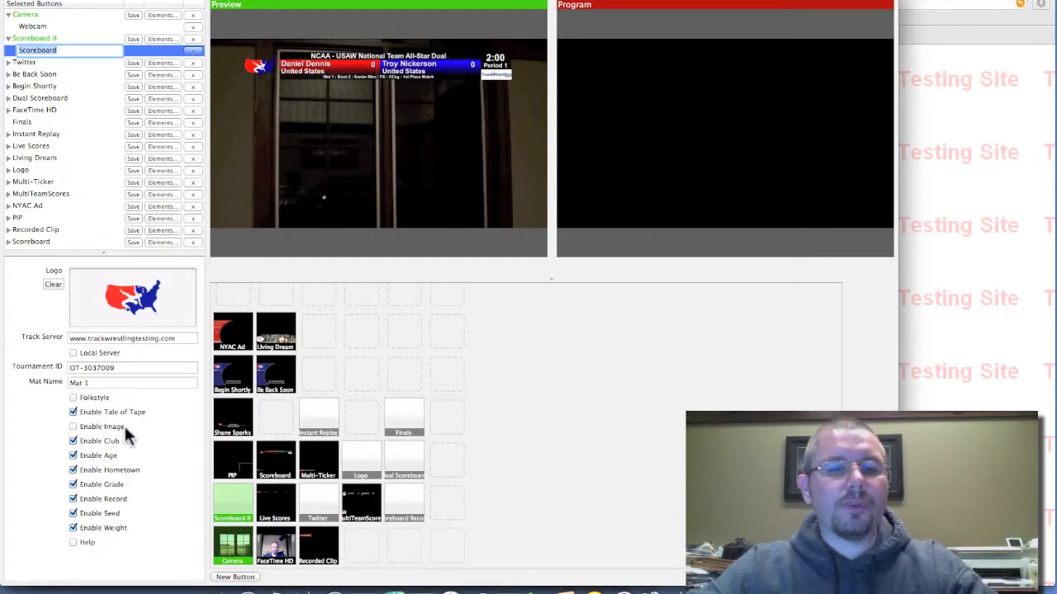
click(72, 456)
click(72, 485)
click(73, 499)
click(72, 513)
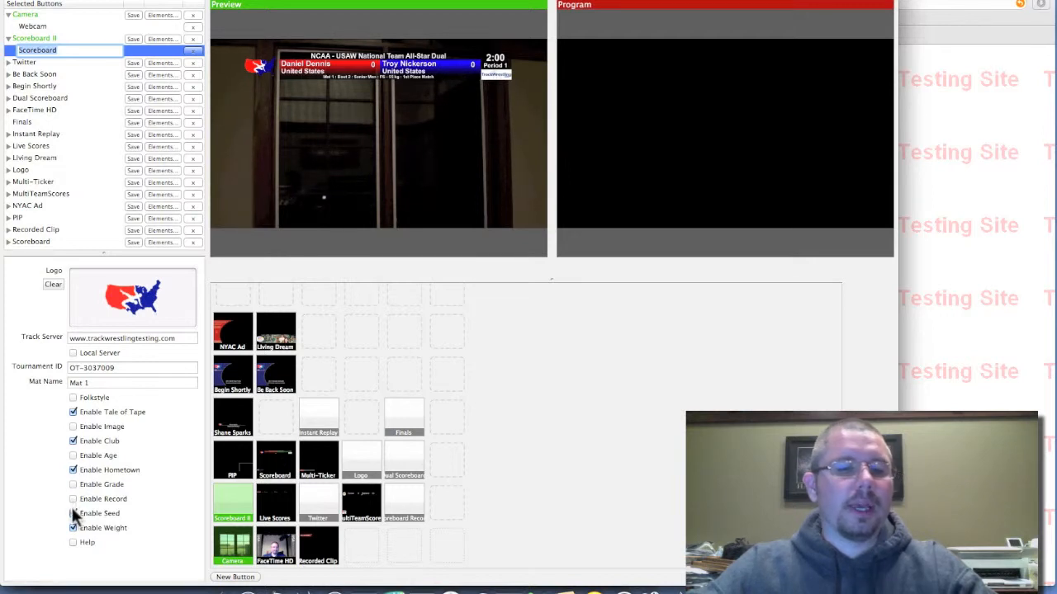
click(73, 526)
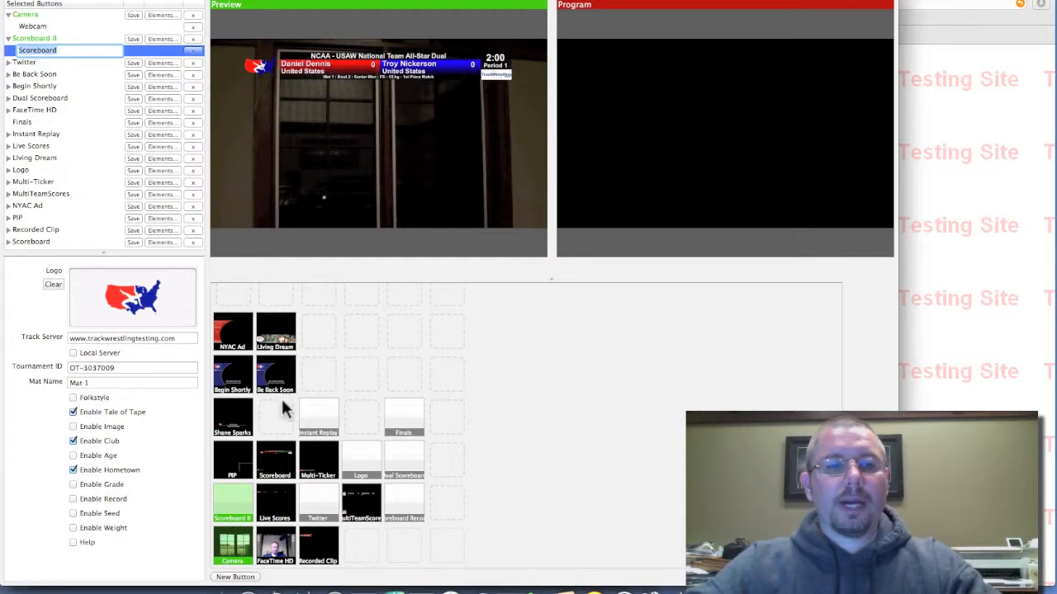
- Save the Scoreboard II button and send the previewed camera and scoreboard overlay live to Program
click(132, 39)
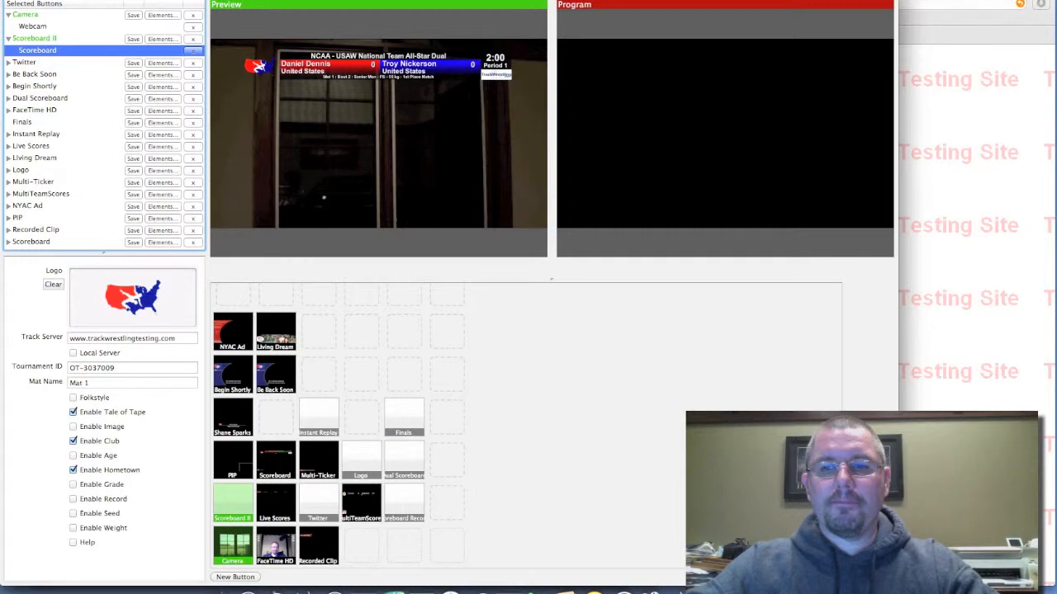
key(space)
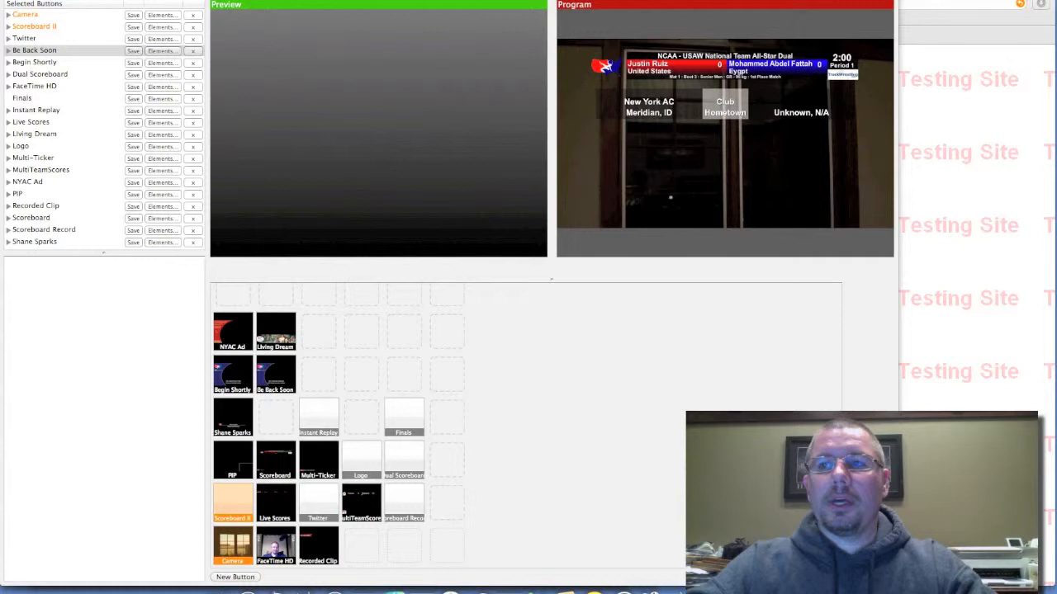
- Reopen the settings of the Scoreboard element under Scoreboard II and enable Folkstyle, with Tale of Tape kept on
click(8, 26)
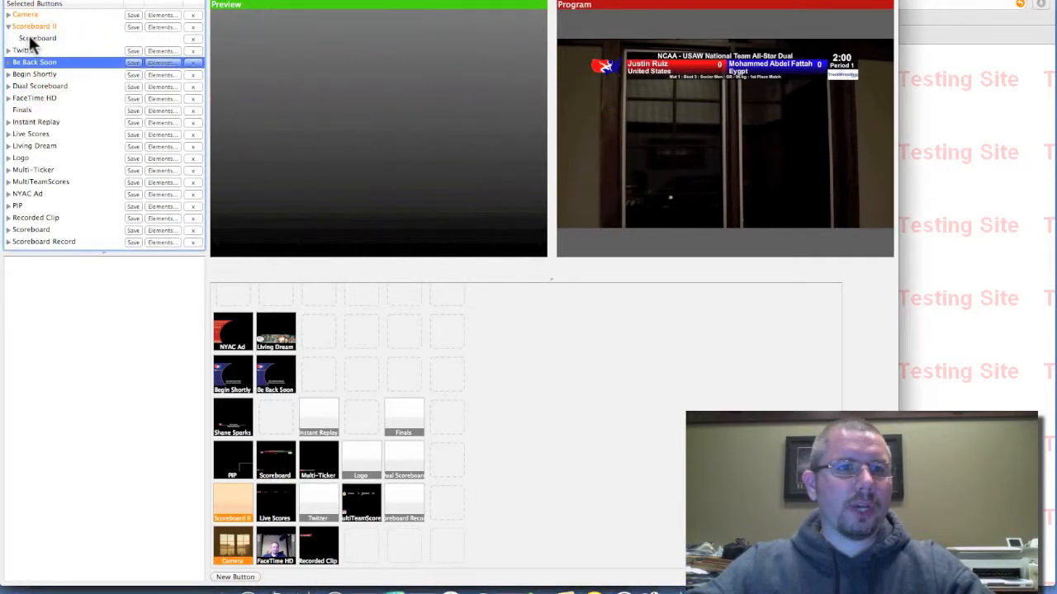
click(30, 39)
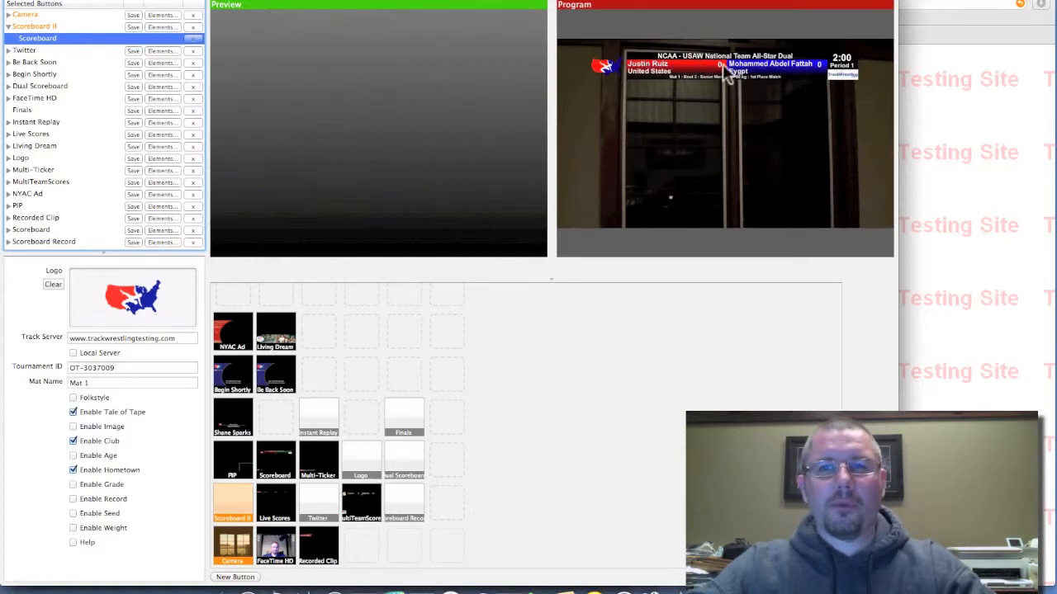
click(74, 398)
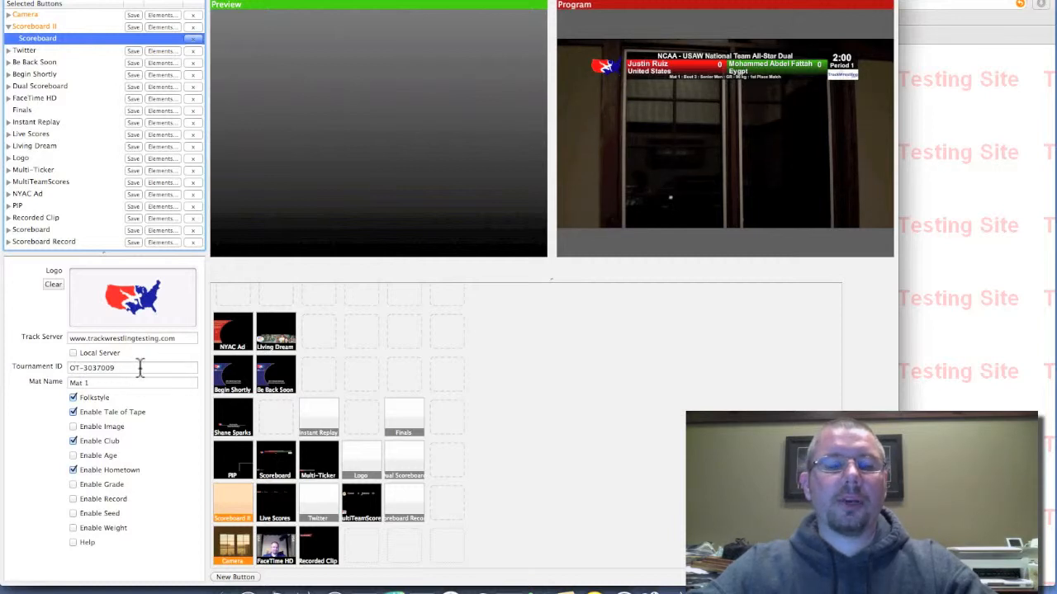
click(73, 399)
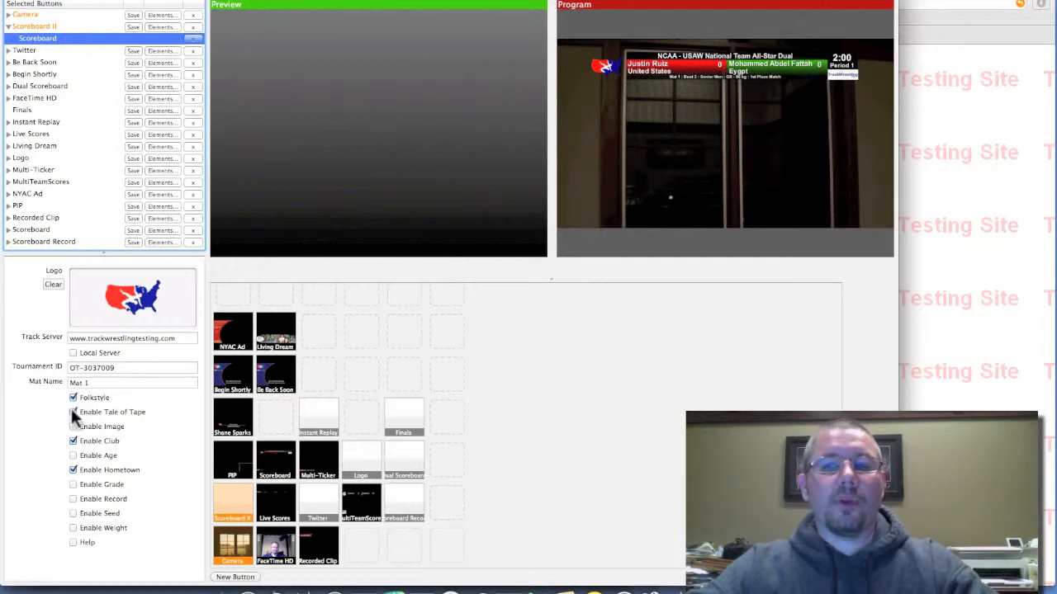
click(74, 412)
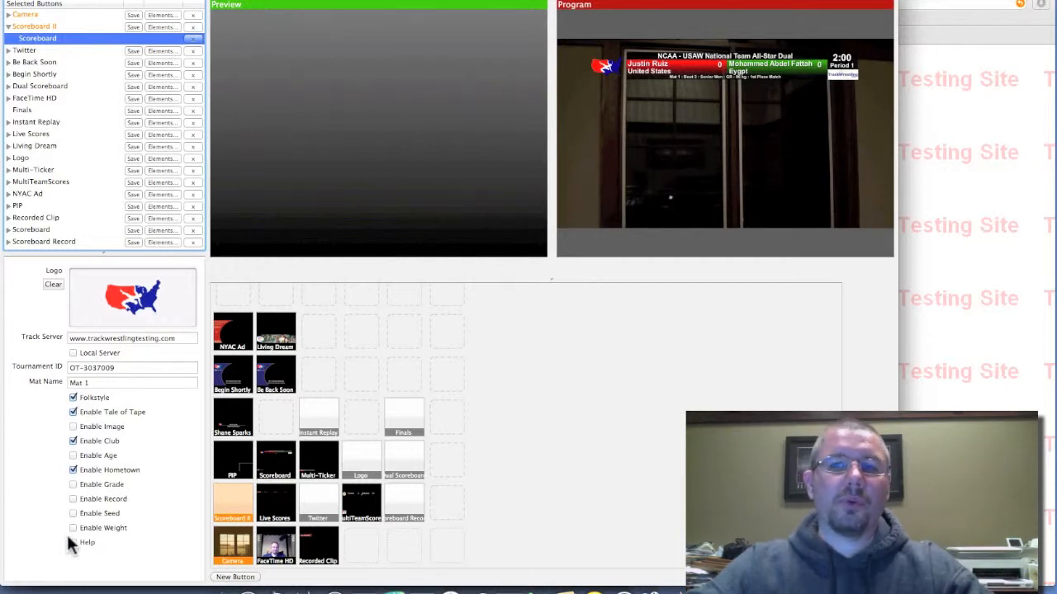